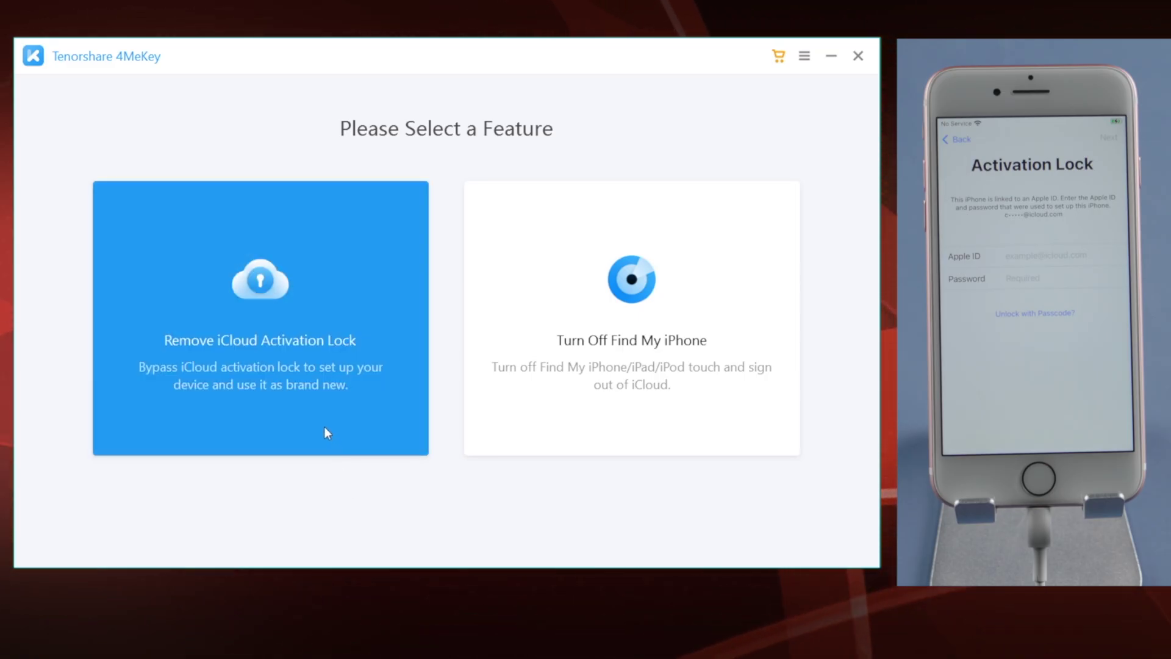
Choose Remove iCloud Activation Lock, begin the removal and accept the agreement.
left_click(325, 428)
left_click(821, 542)
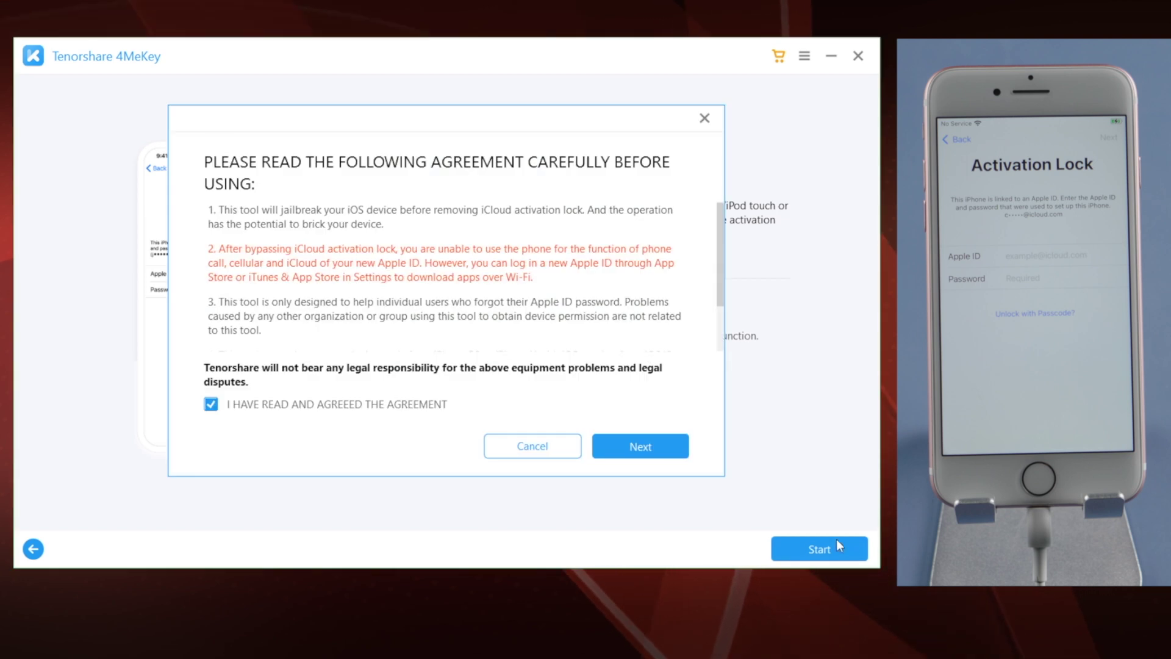
left_click(660, 445)
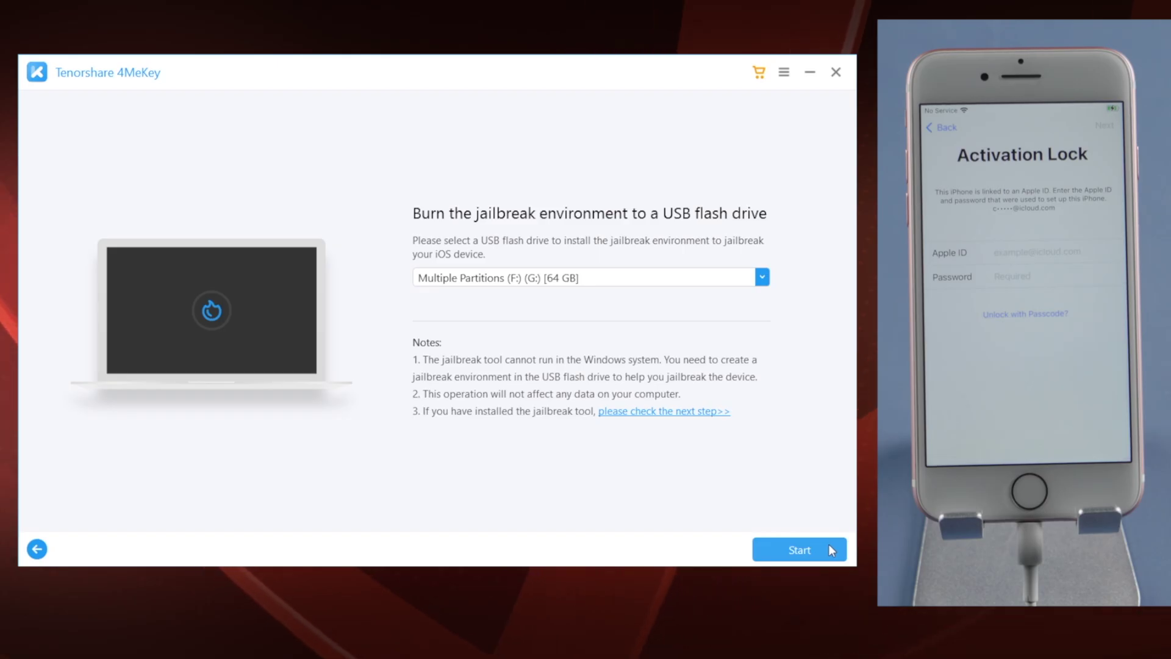
Burn the jailbreak environment to the 64 GB USB drive, confirming the erase.
left_click(826, 549)
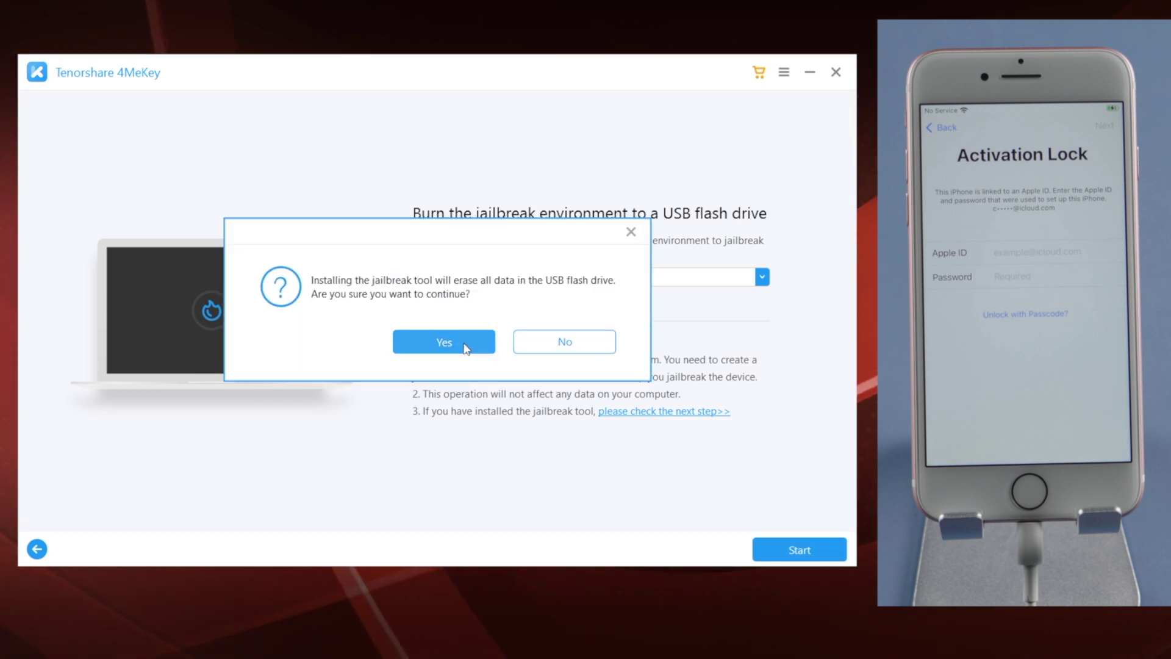
left_click(466, 348)
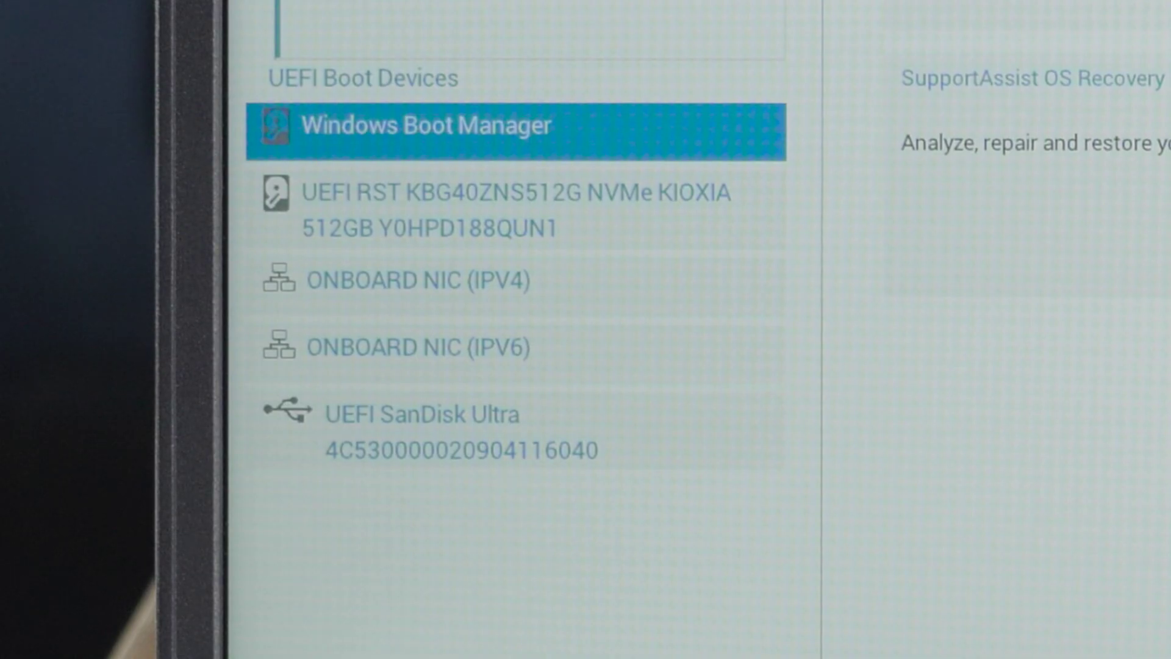
Highlight UEFI SanDisk Ultra under UEFI Boot Devices.
key("Down")
key("Down")
key("Down")
key("Down")
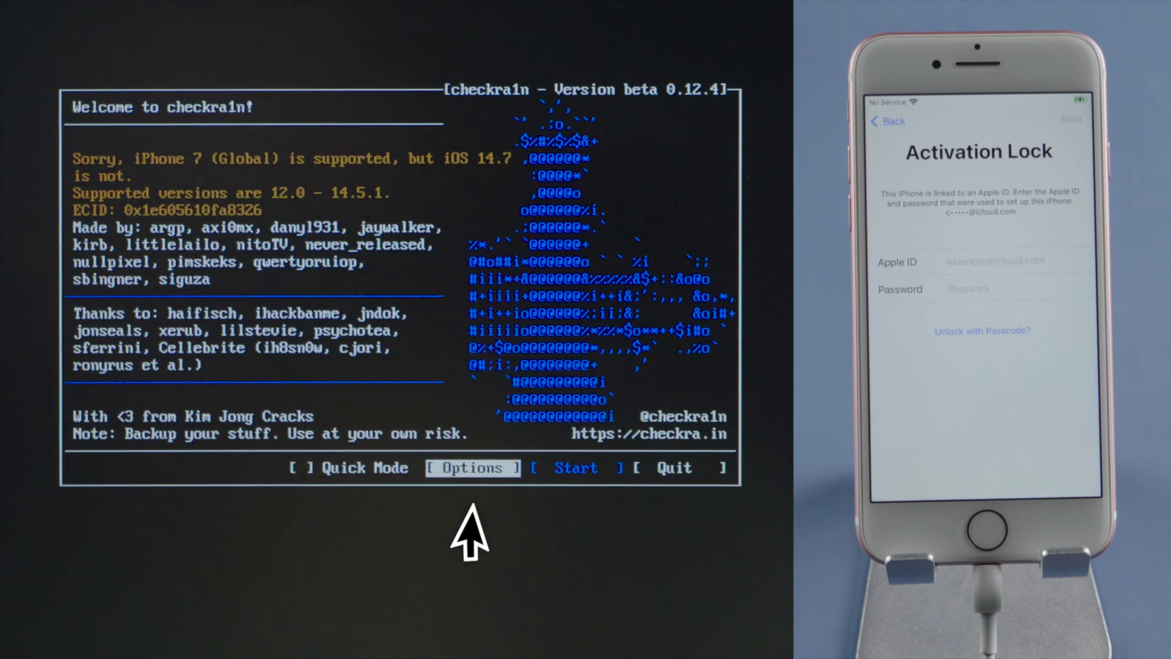
Enable Allow untested iOS/iPadOS/tvOS versions in checkra1n options, then start the jailbreak.
key("Return")
key("Up")
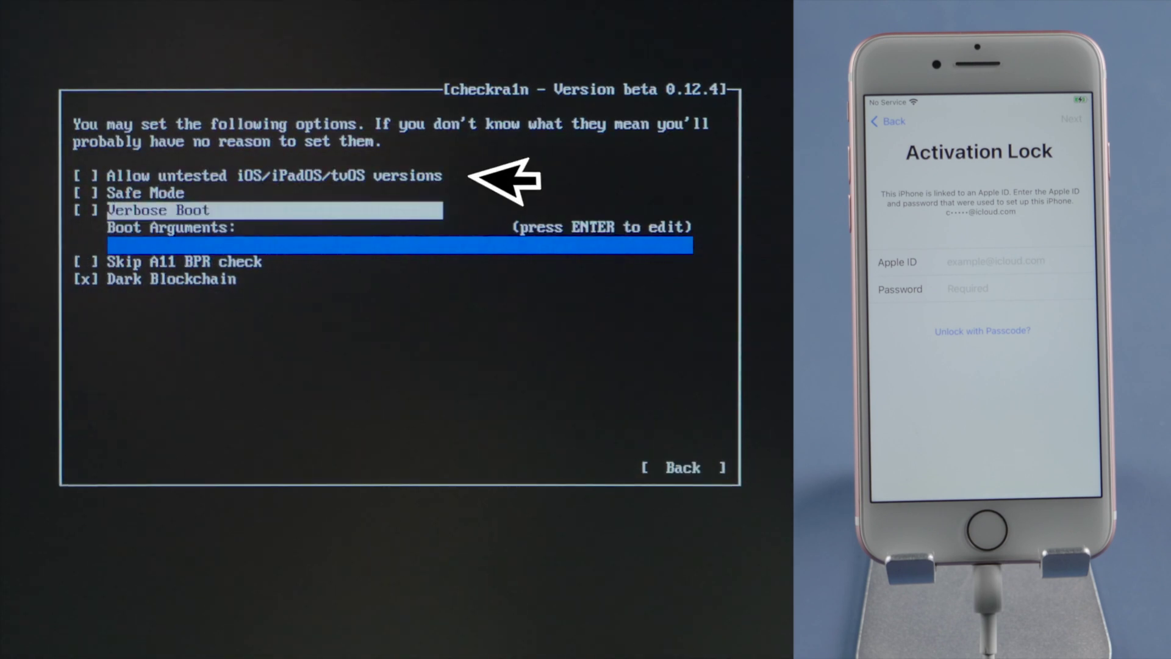
key("Up")
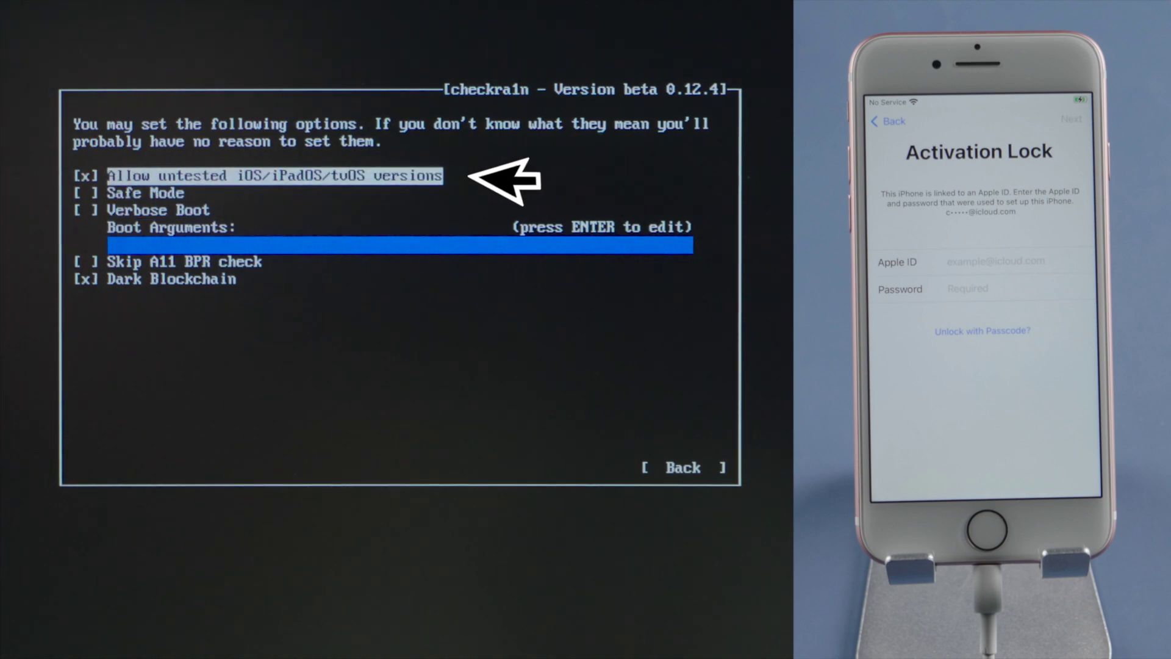
key("Down")
key("Down")
key("Down")
key("Down")
key("Down")
key("Return")
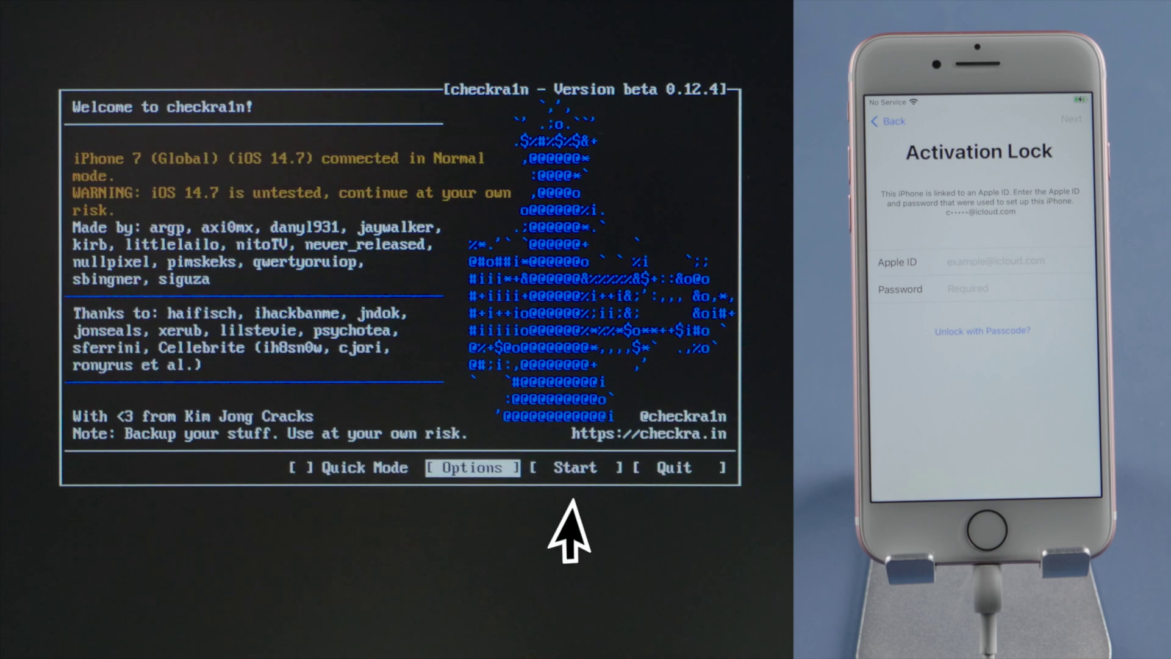
key("Right")
key("Return")
key("Return")
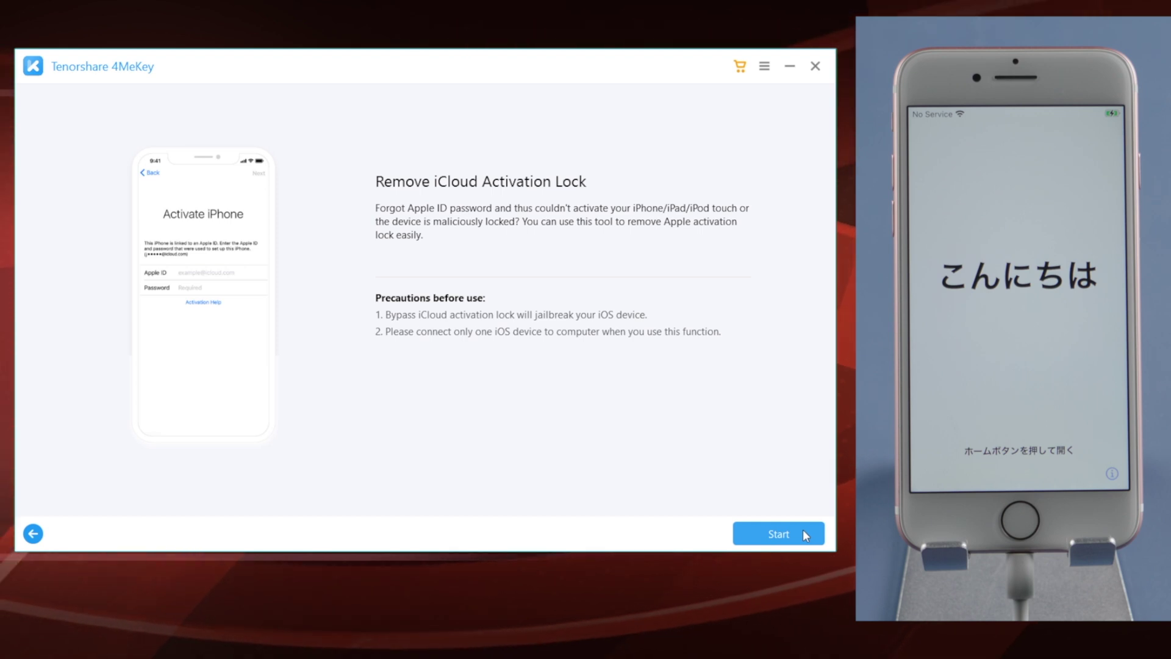
Accept the agreement and confirm the iPhone 7 on iOS 14.7 to begin lock removal.
left_click(804, 534)
left_click(634, 434)
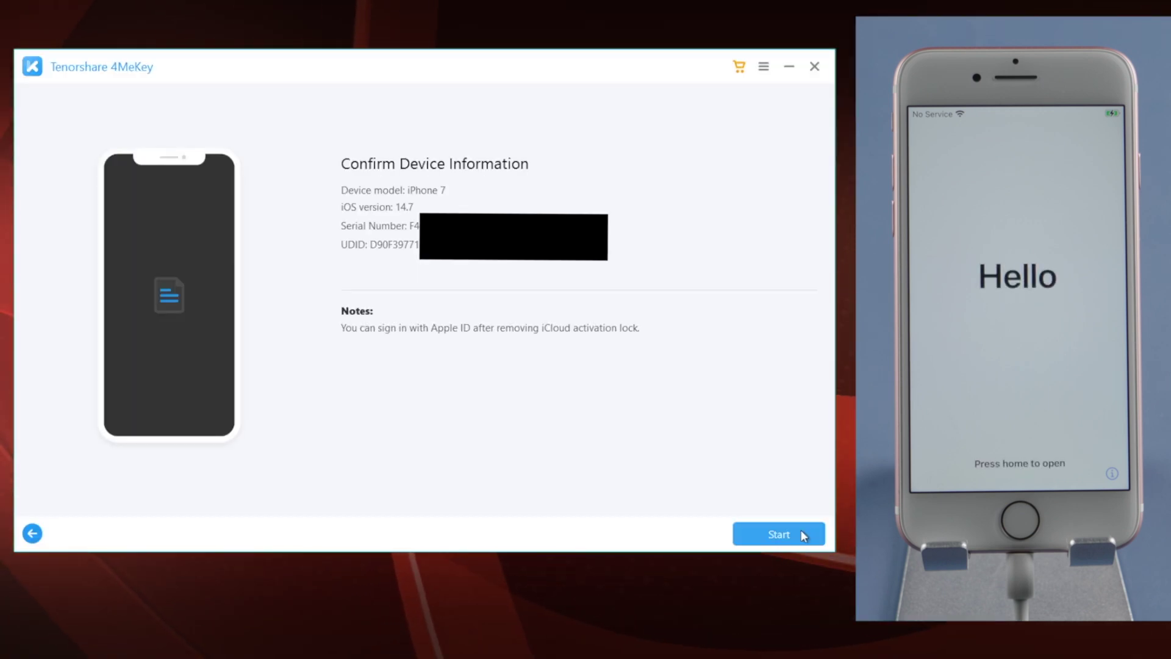
left_click(801, 534)
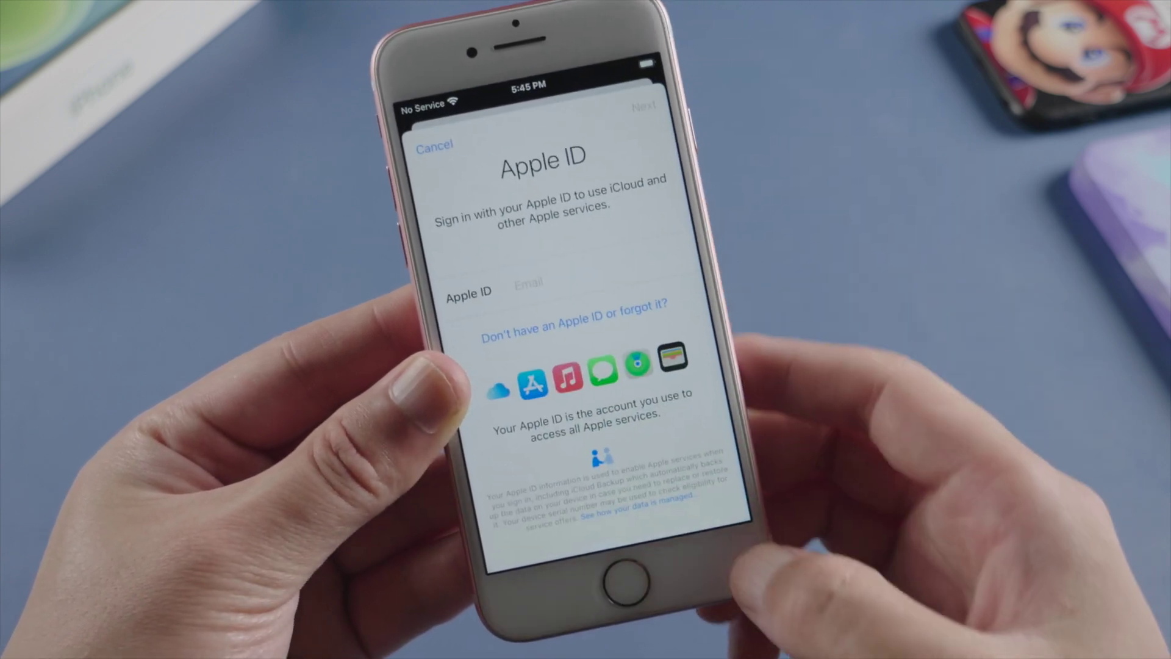
Choose BUY NOW on the 4MeKey product page.
left_click(401, 448)
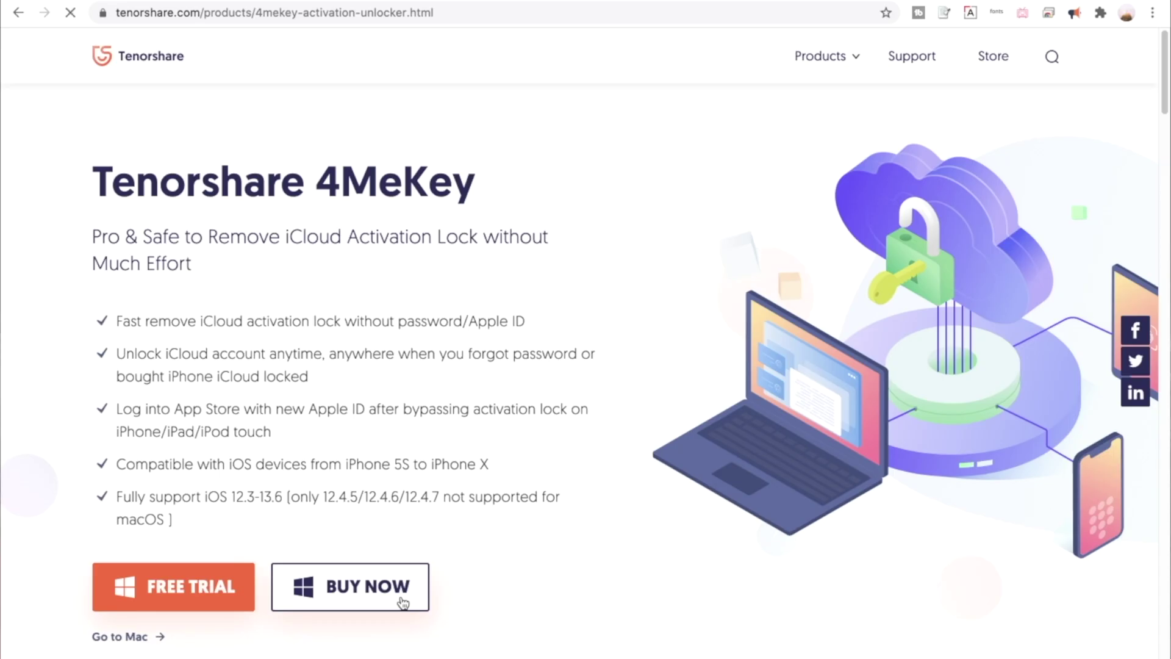